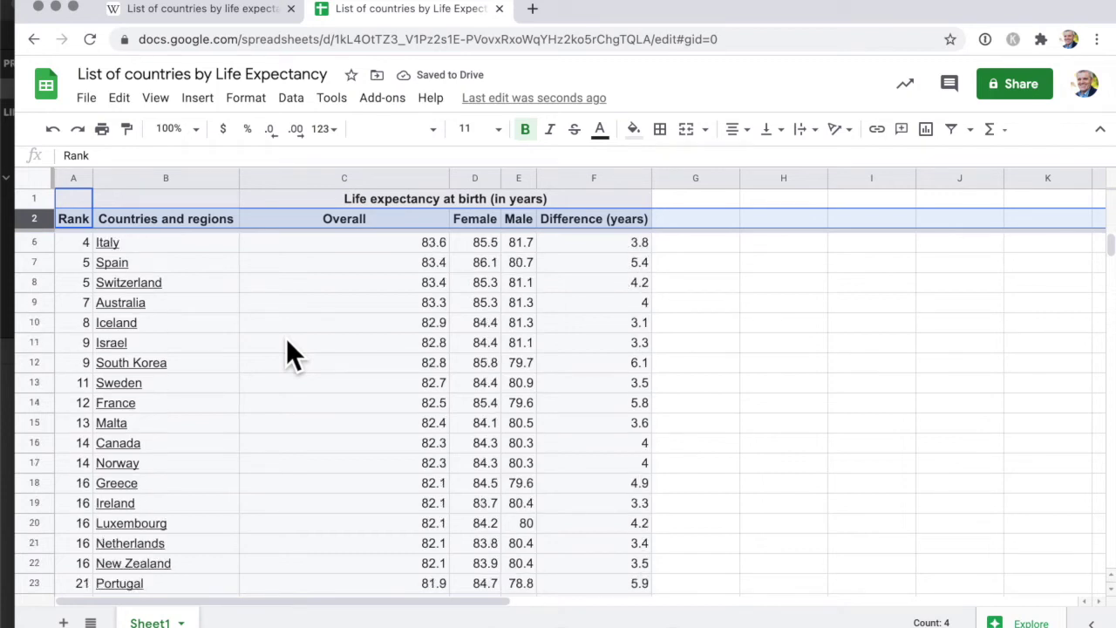
scroll(286, 349, down, 3)
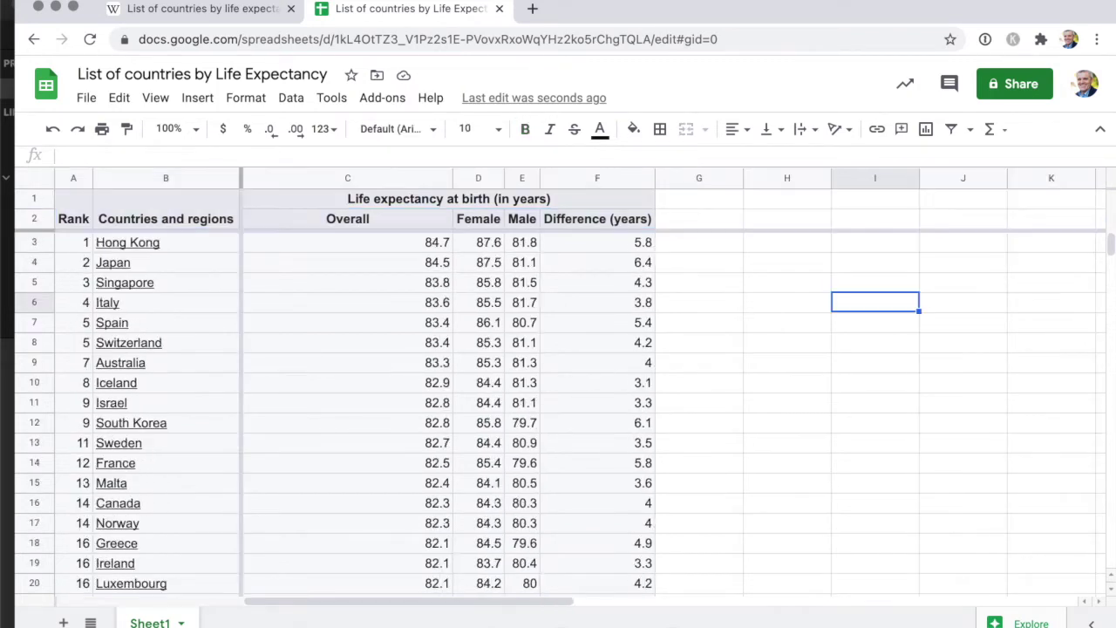
key(Right)
key(Right)
key(Right)
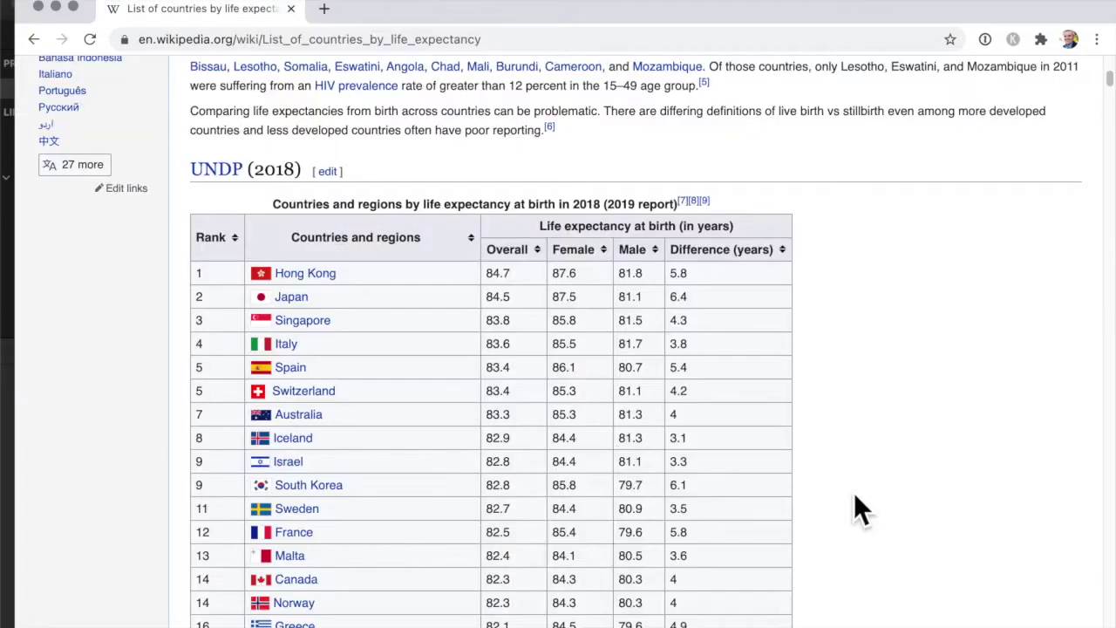
Step: Copy the UNDP (2018) life expectancy table from its header row down to Colombia at rank 50
scroll(863, 462, up, 10)
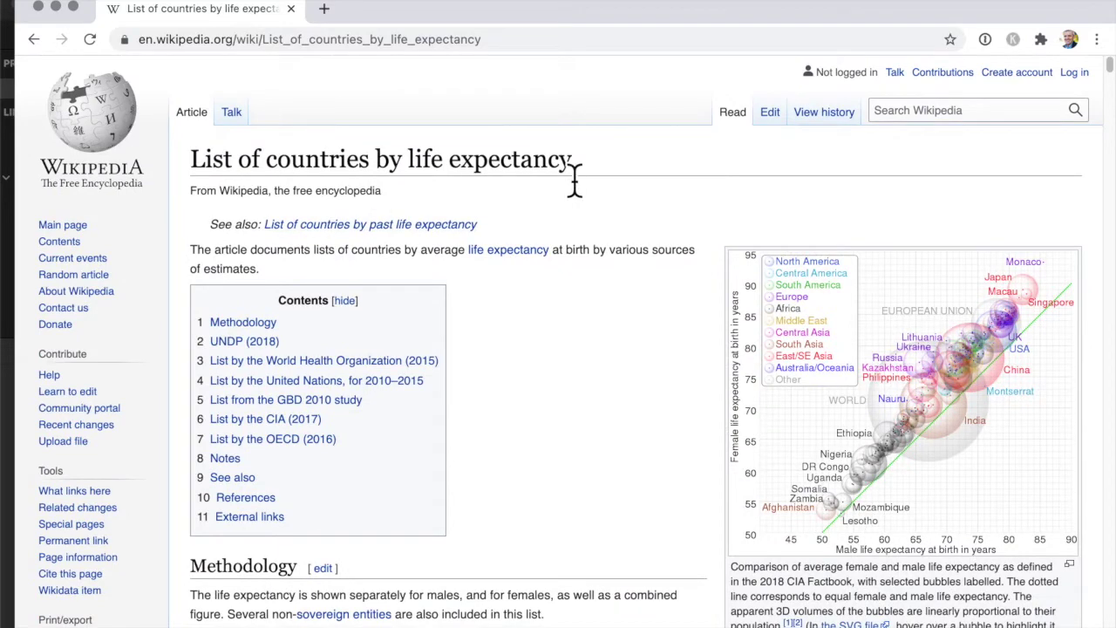
scroll(608, 262, down, 20)
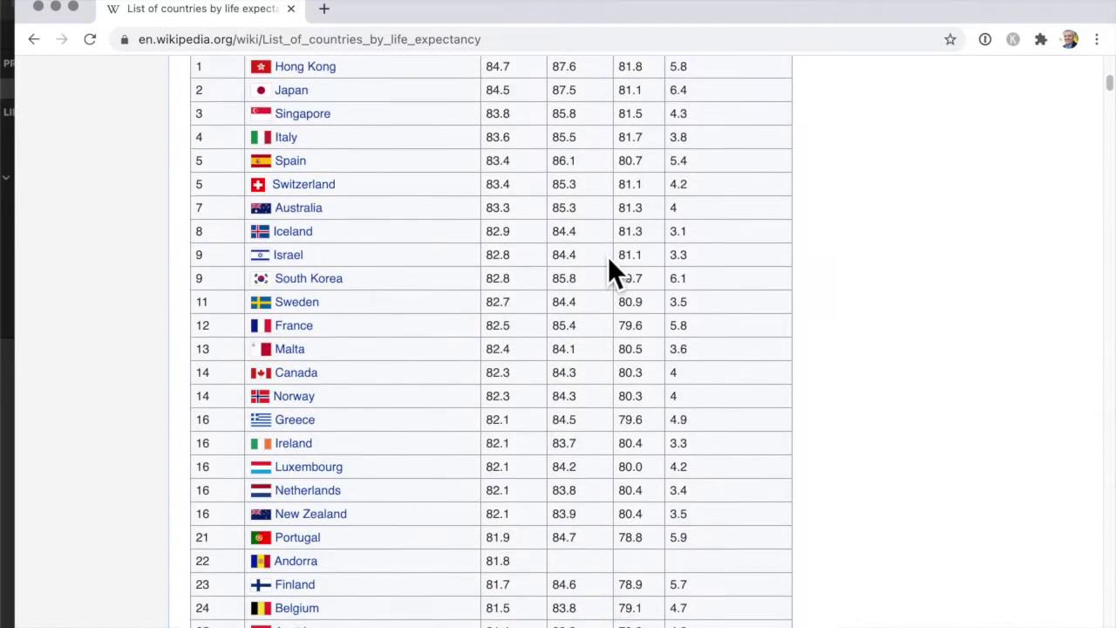
scroll(610, 270, down, 5)
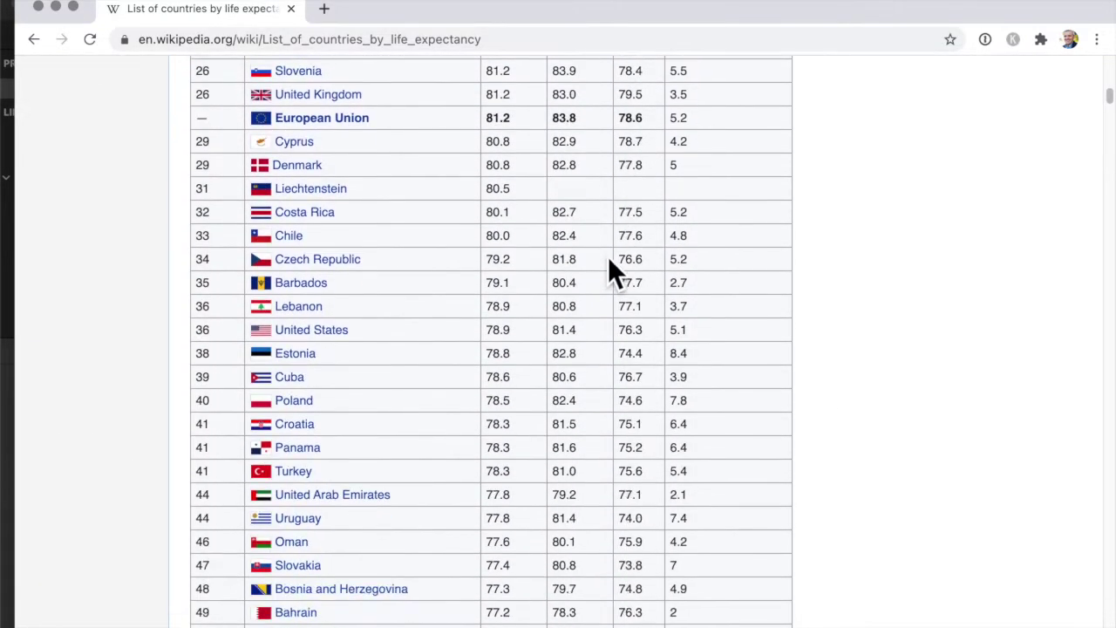
drag(743, 526, 708, 413)
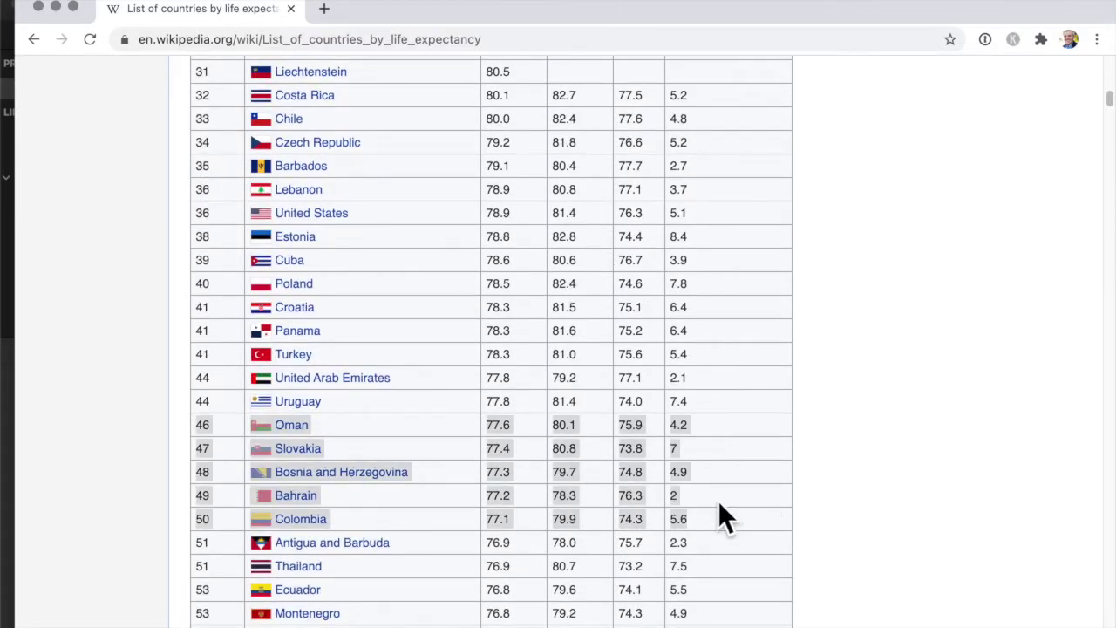
click(734, 516)
drag(729, 523, 232, 267)
scroll(717, 344, up, 10)
scroll(717, 344, up, 3)
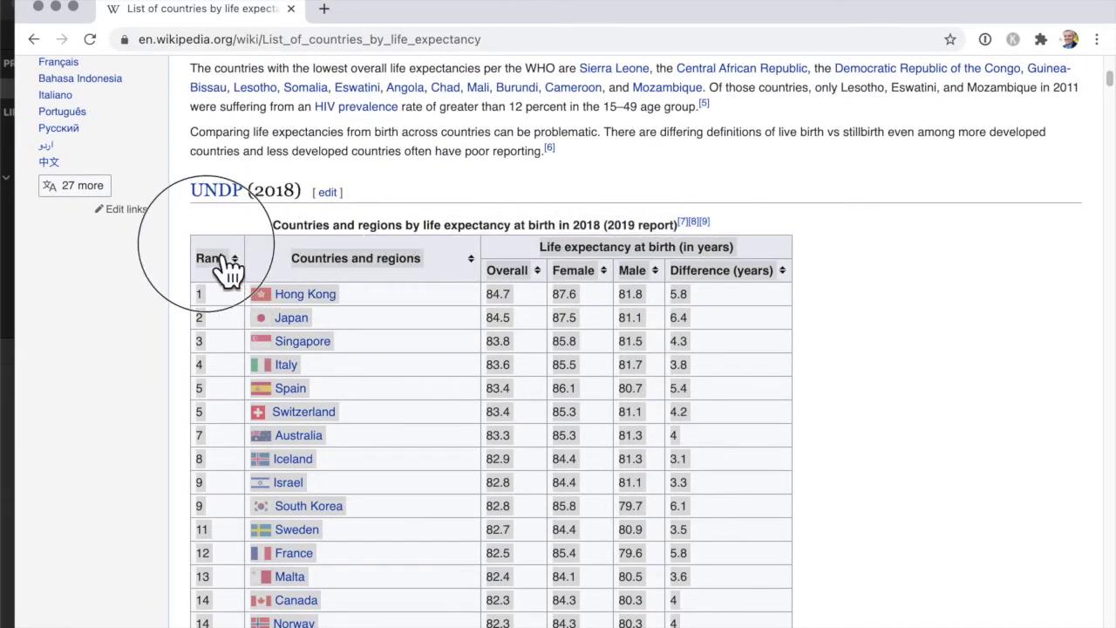
key(super+c)
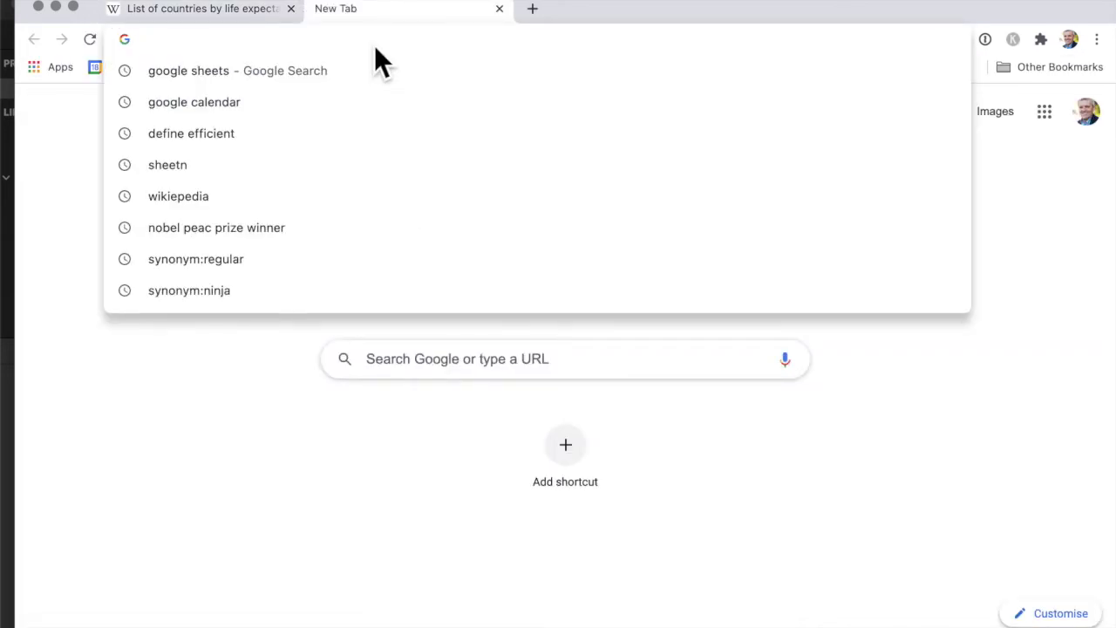
Step: Create a new Google Sheets spreadsheet through sheet.new and title it "List of countries by Life Expectancy"
text(sheet.new)
key(Return)
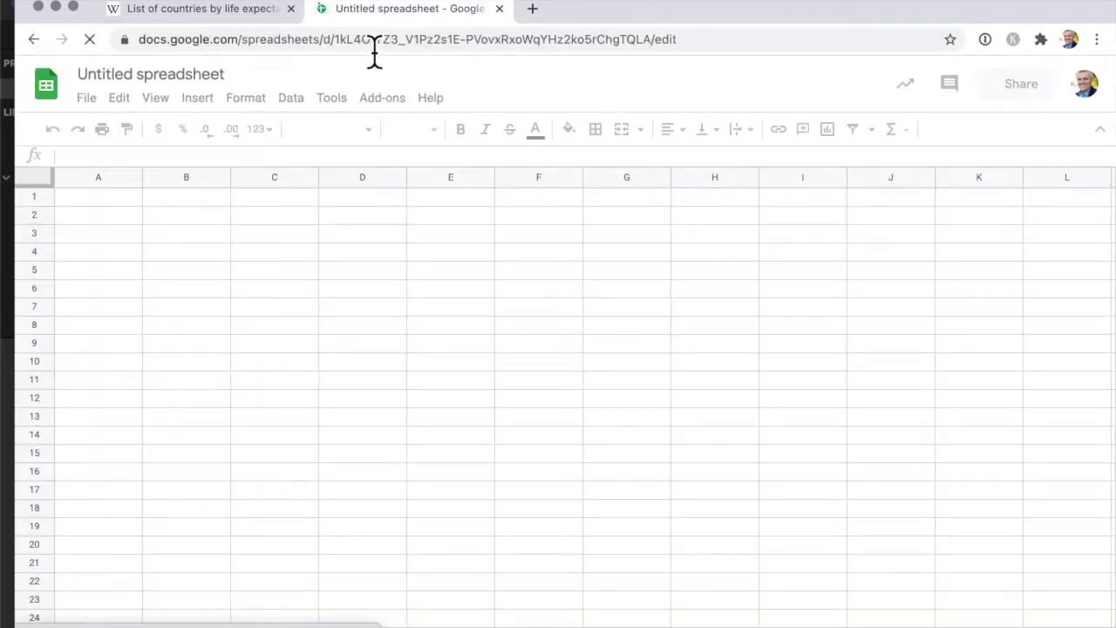
click(202, 78)
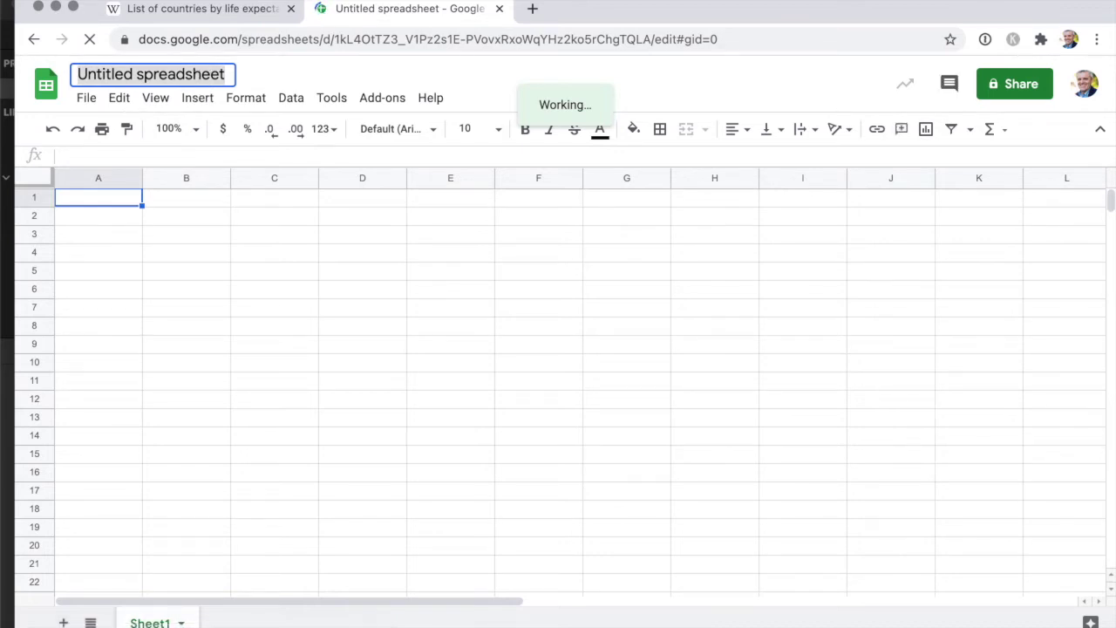
text(List of countries by Life )
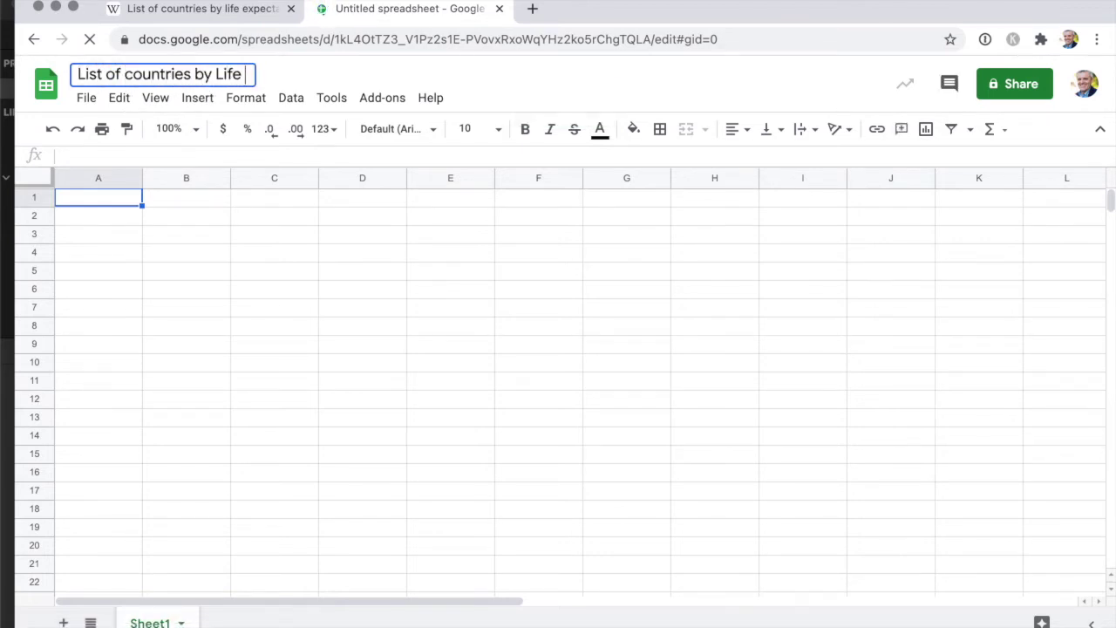
text(Expectancy)
click(169, 289)
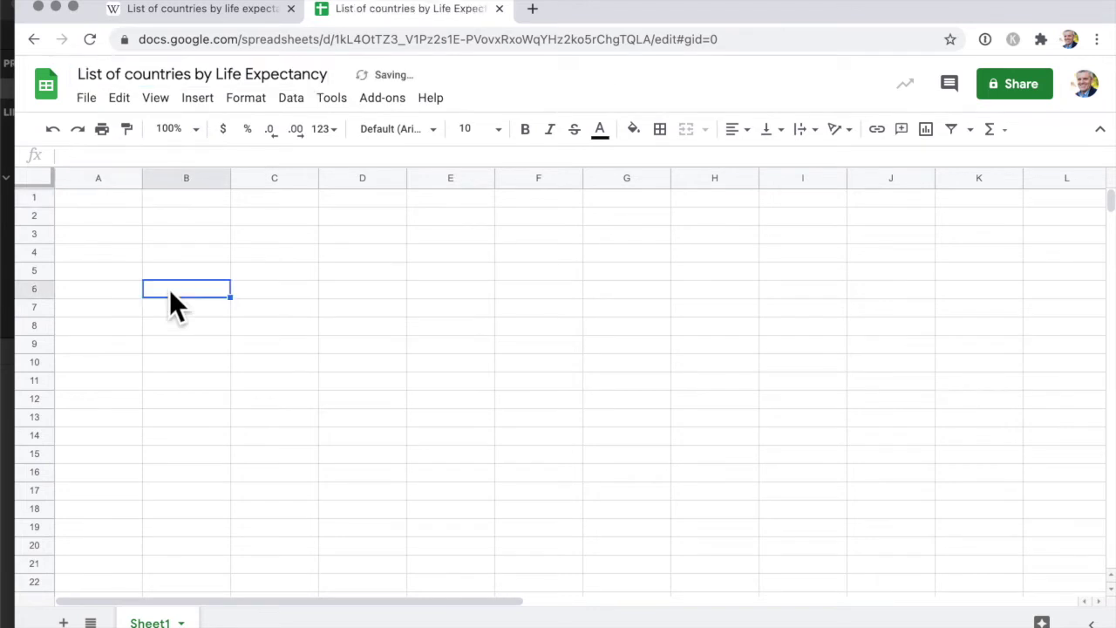
Step: Paste the copied life expectancy table into the blank sheet starting at cell A1
click(105, 201)
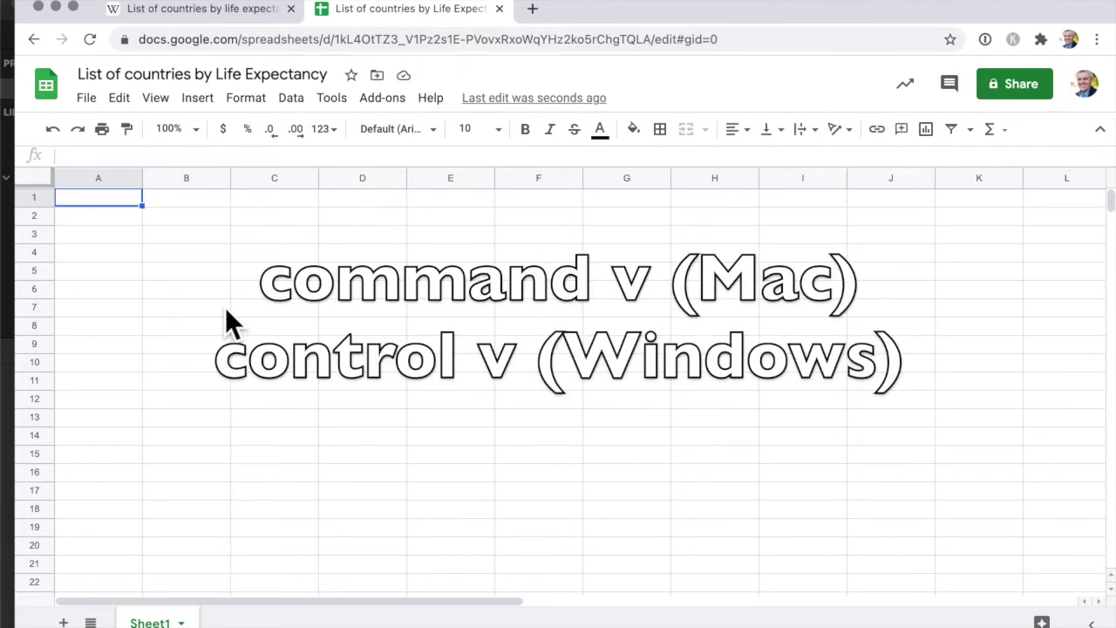
click(133, 108)
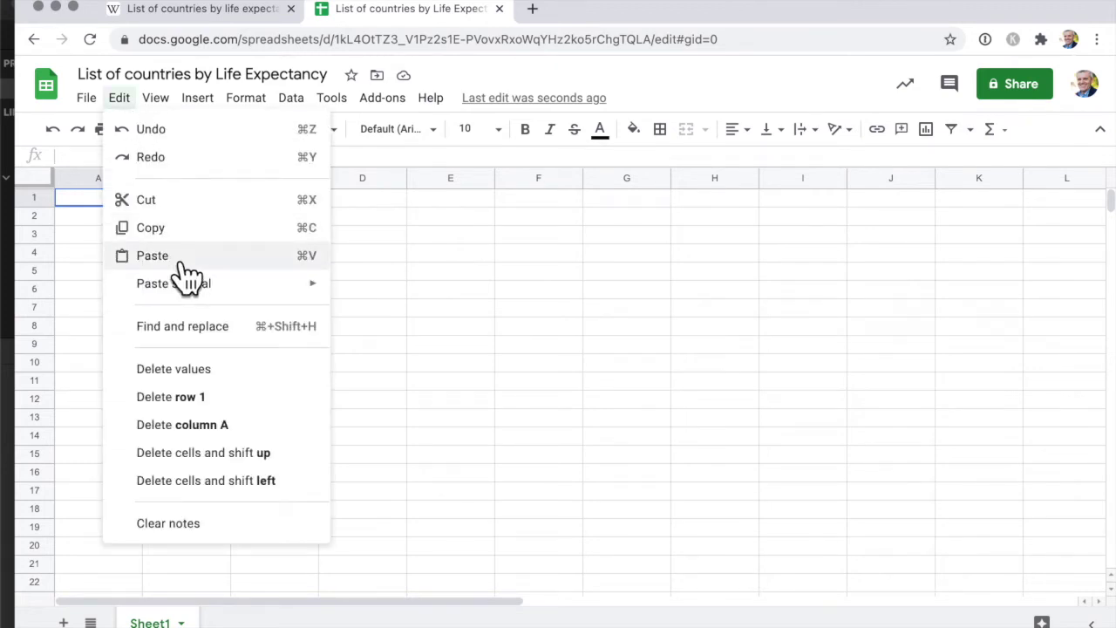
click(400, 218)
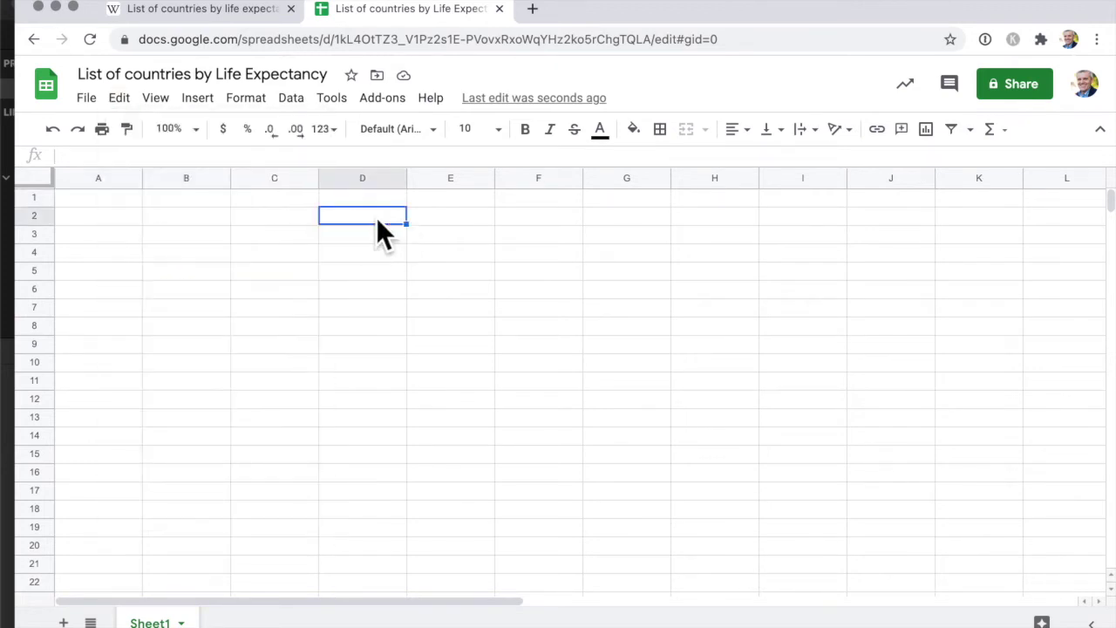
click(106, 197)
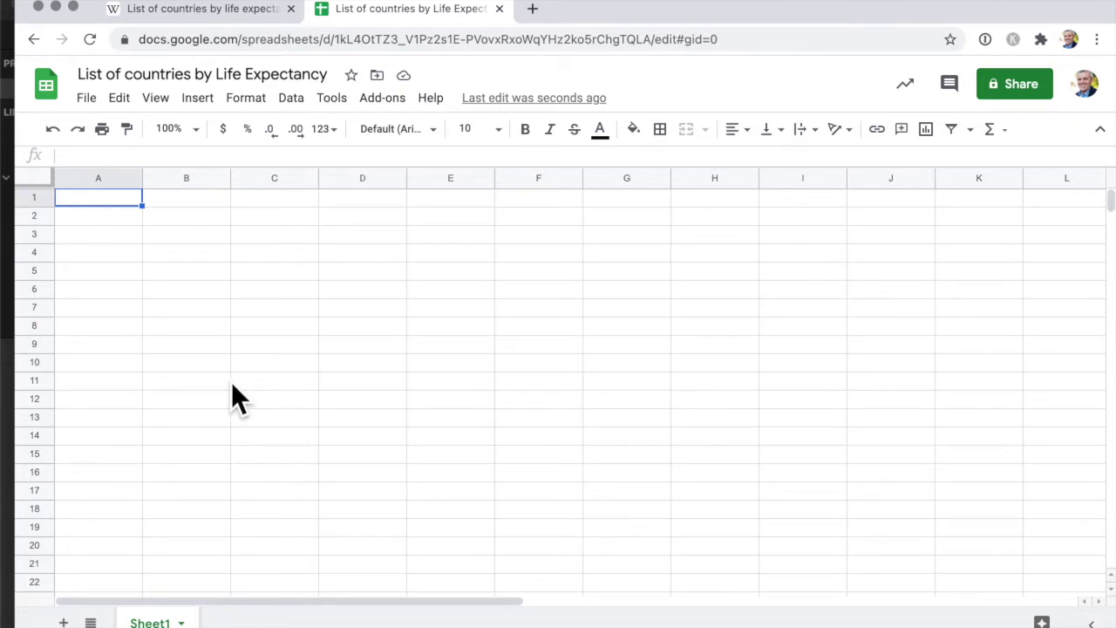
key(super+v)
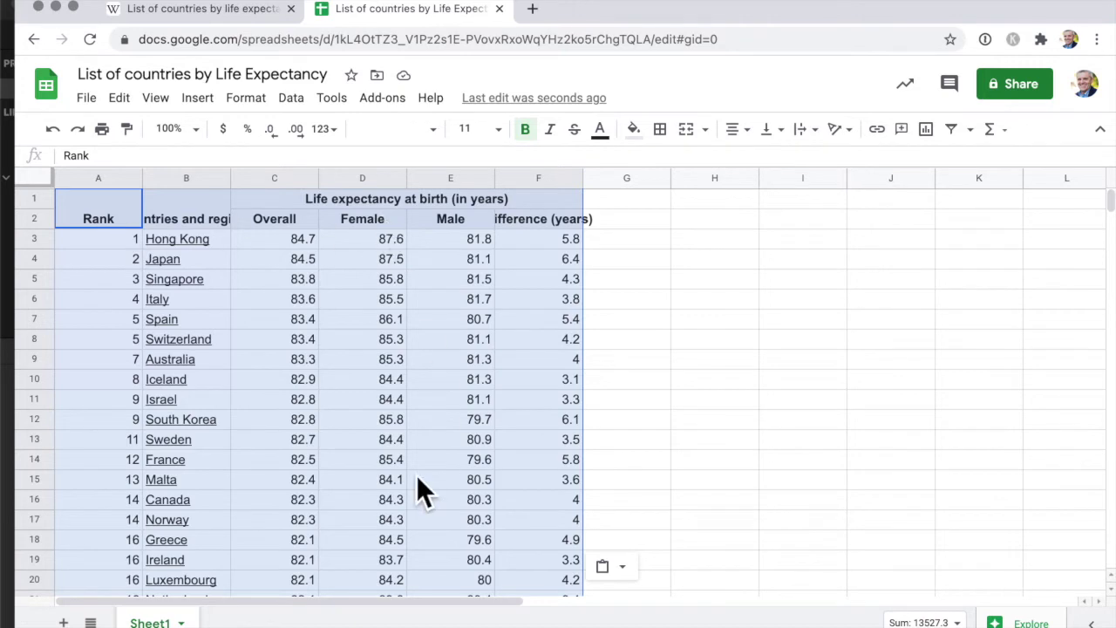
scroll(610, 476, down, 1)
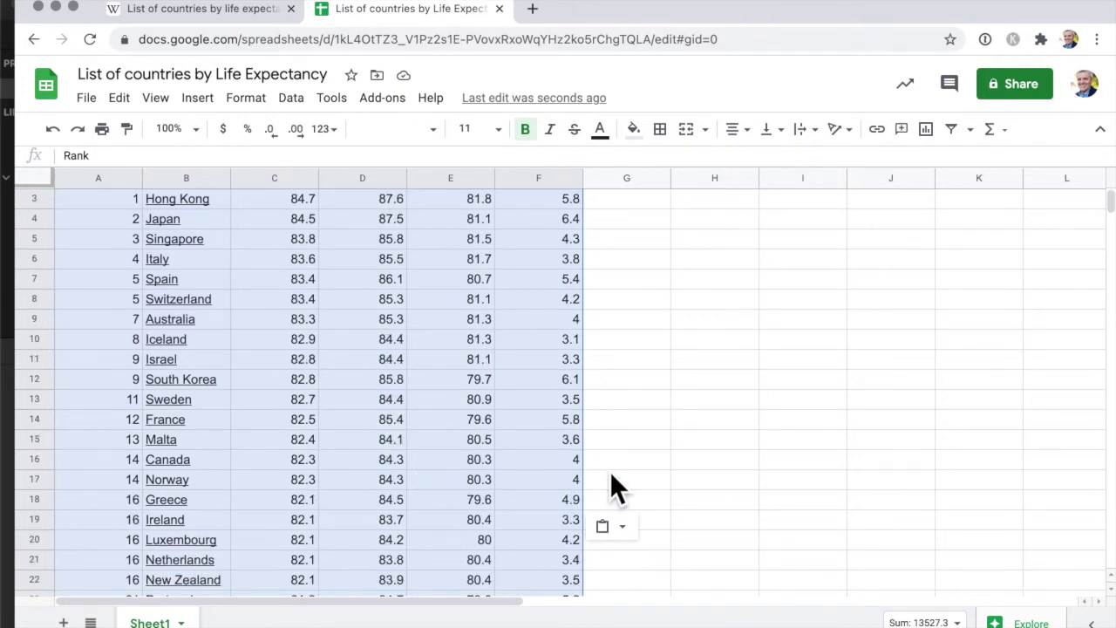
scroll(611, 477, down, 1)
scroll(611, 478, up, 2)
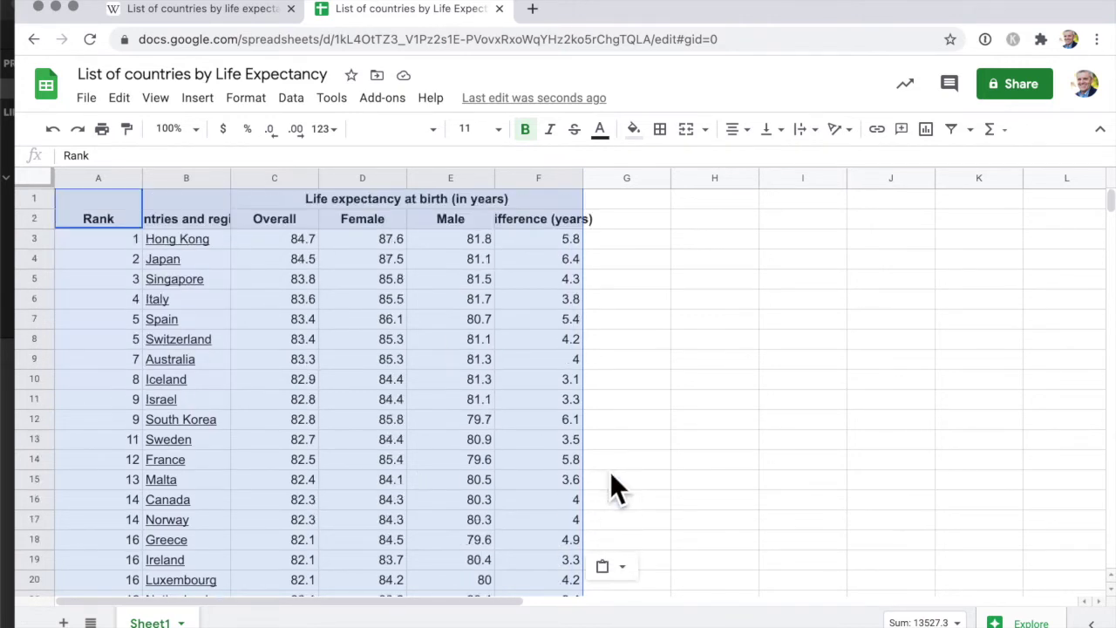
click(694, 305)
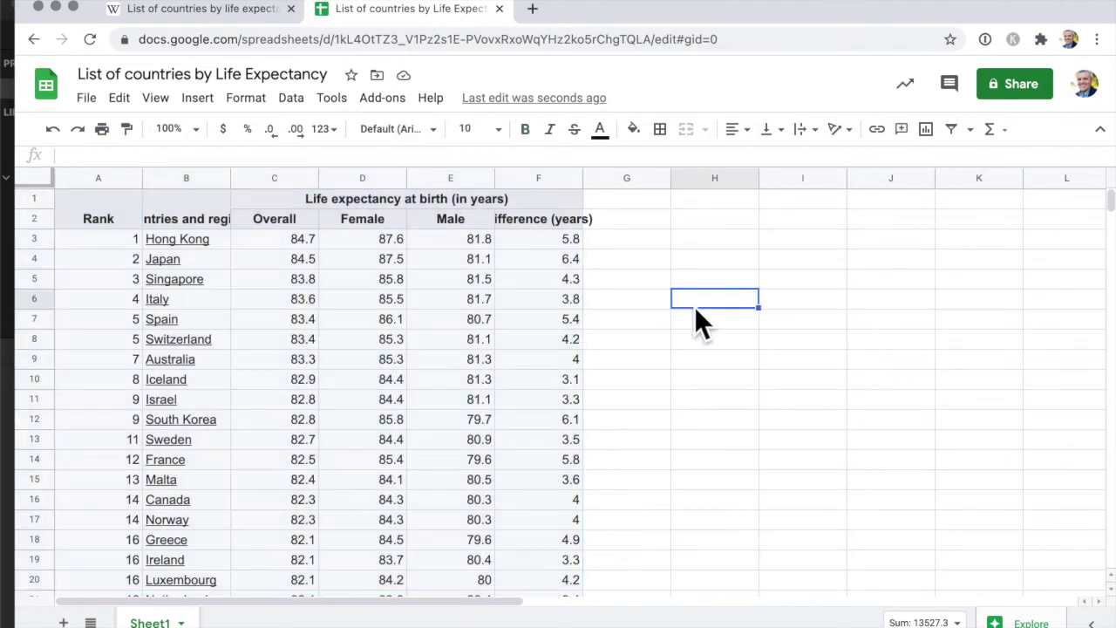
Step: Auto-fit the widths of all columns in the sheet to their contents
click(36, 181)
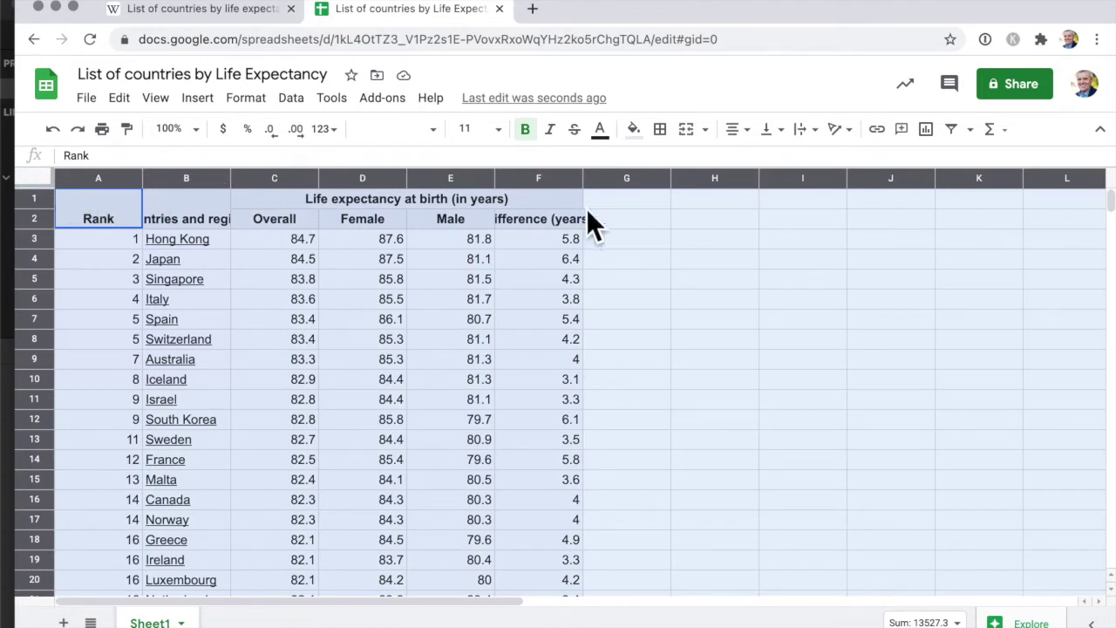
double_click(155, 189)
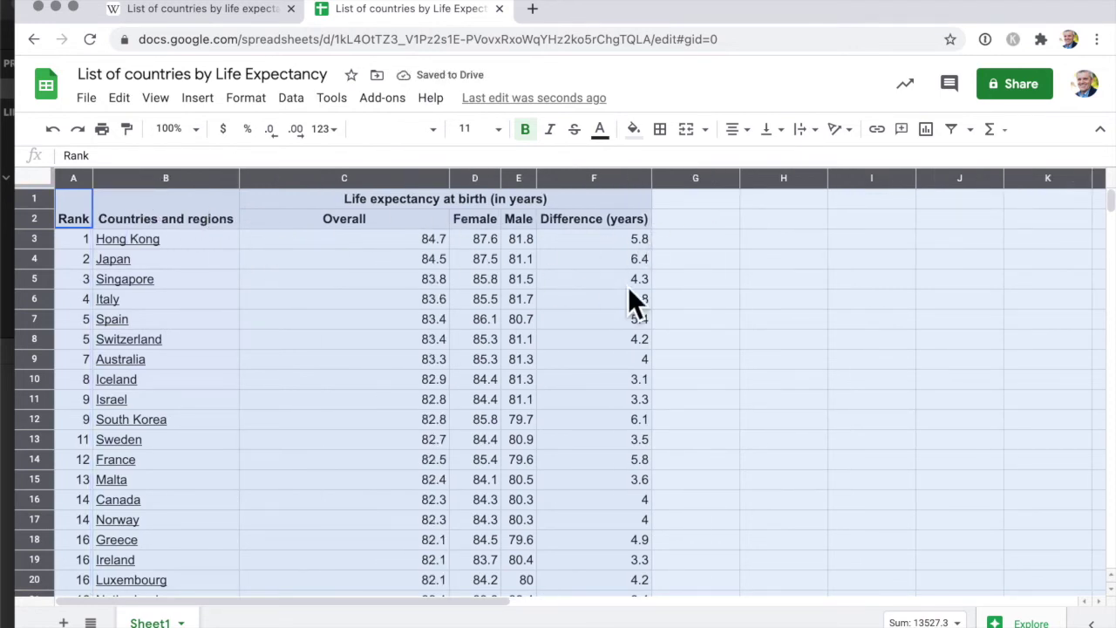
click(701, 285)
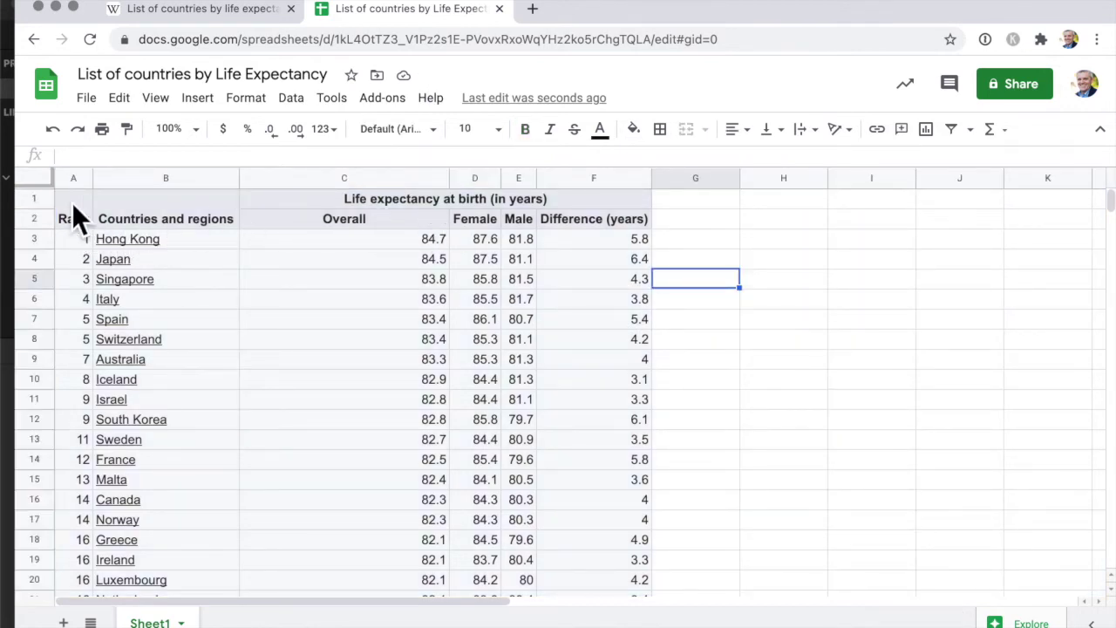
Step: Freeze the header rows up to row 2 and check them against the rows below
click(34, 221)
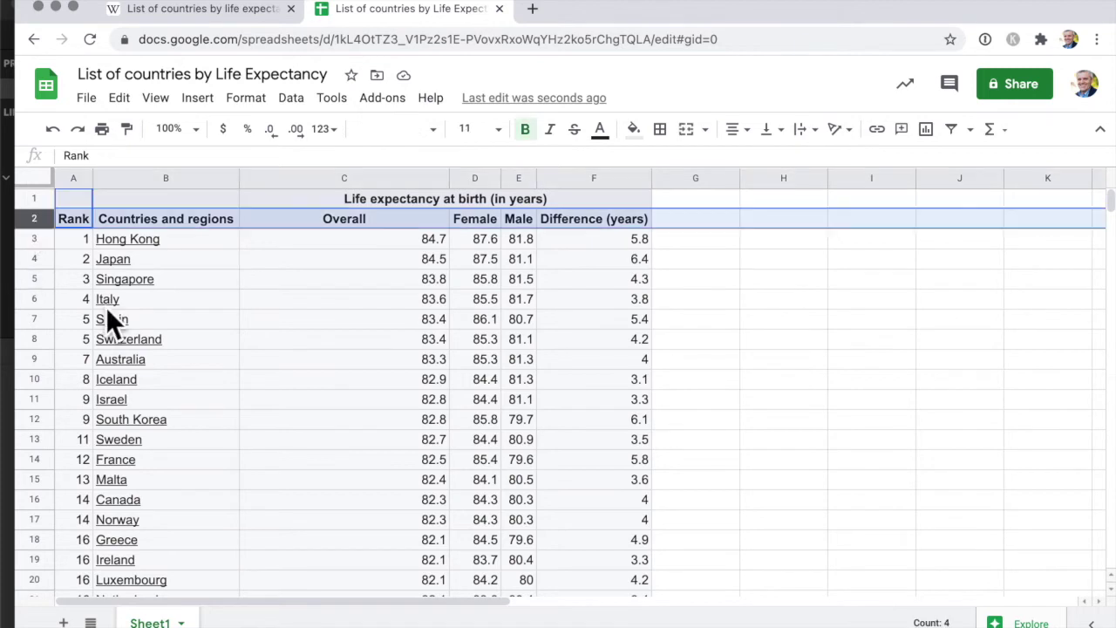
click(229, 260)
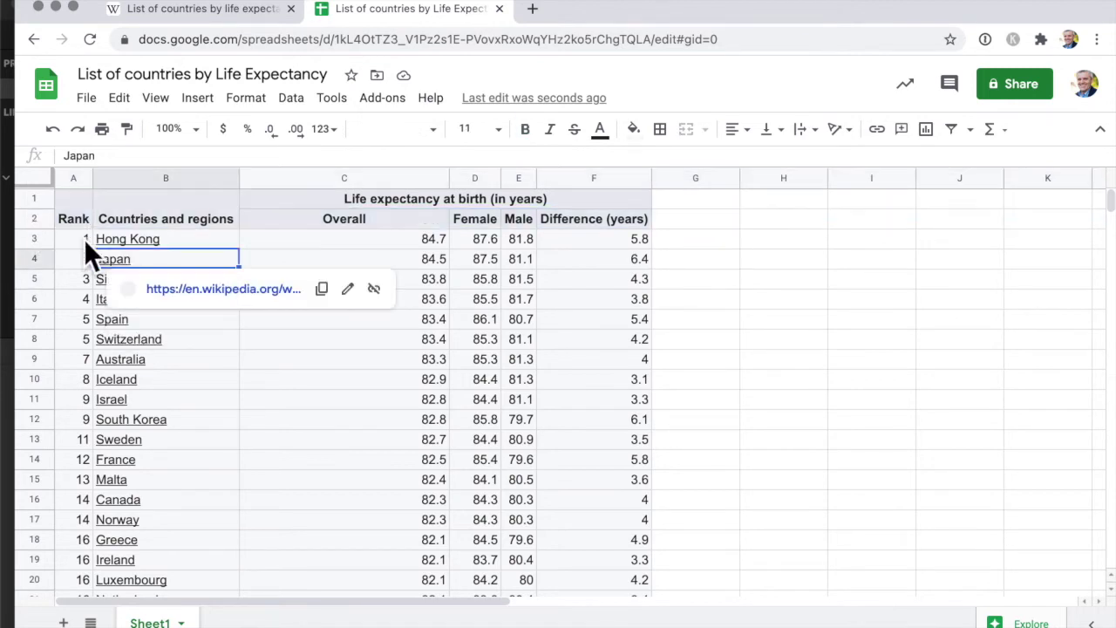
click(41, 223)
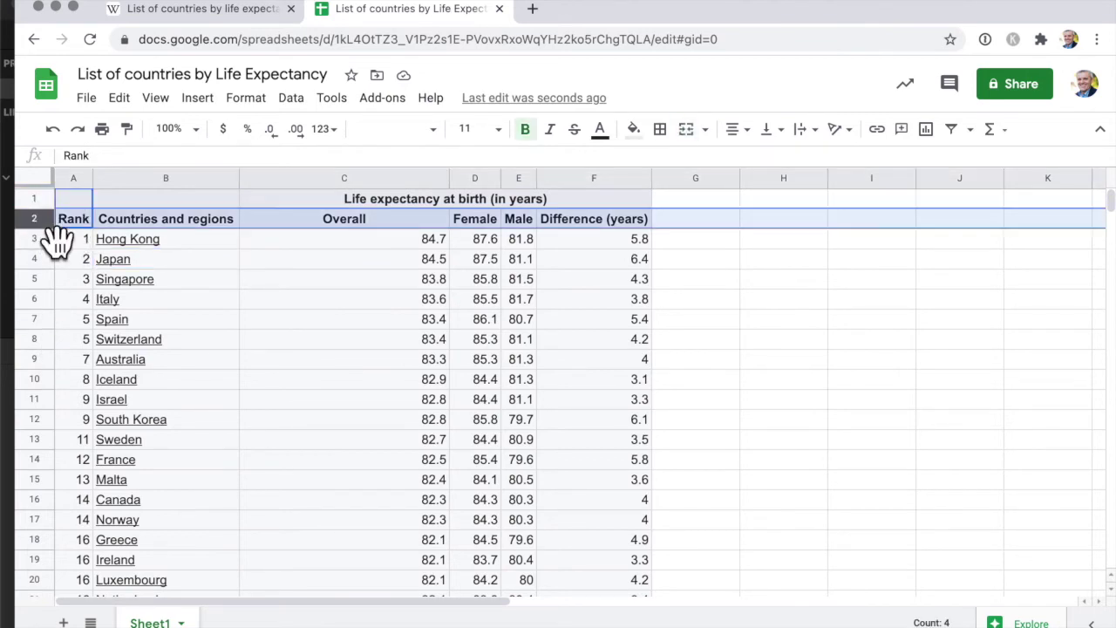
click(157, 99)
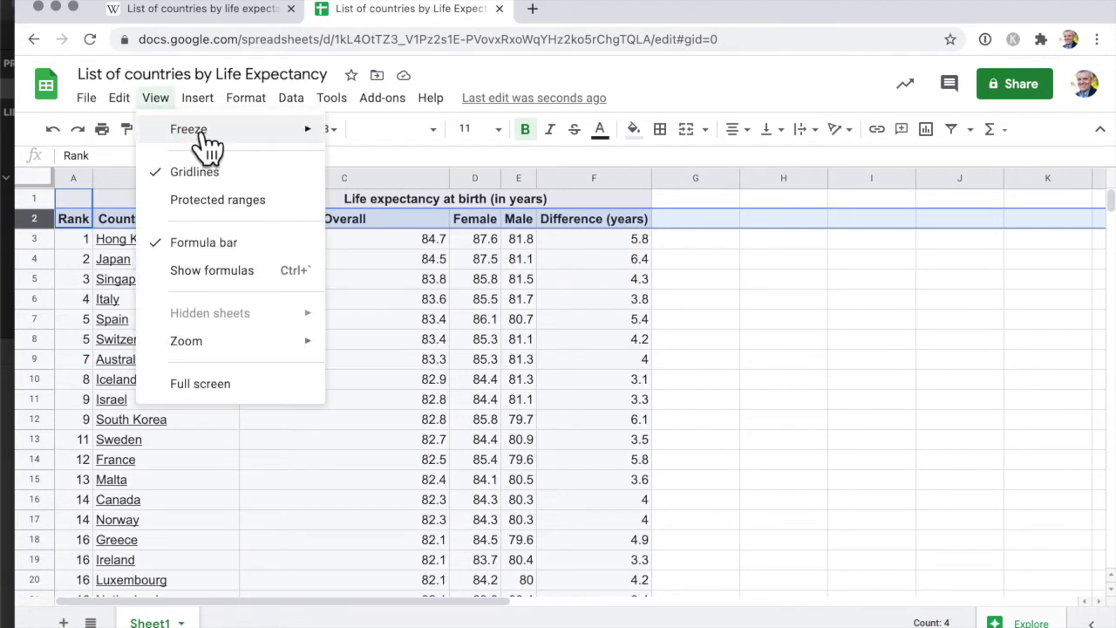
mouse_move(210, 133)
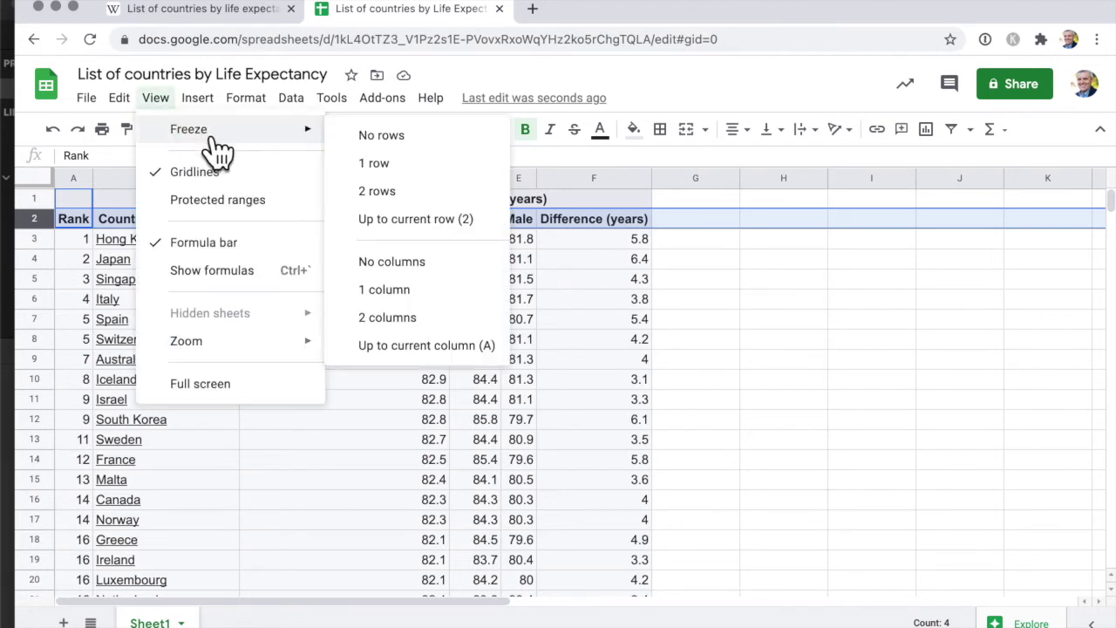
click(429, 228)
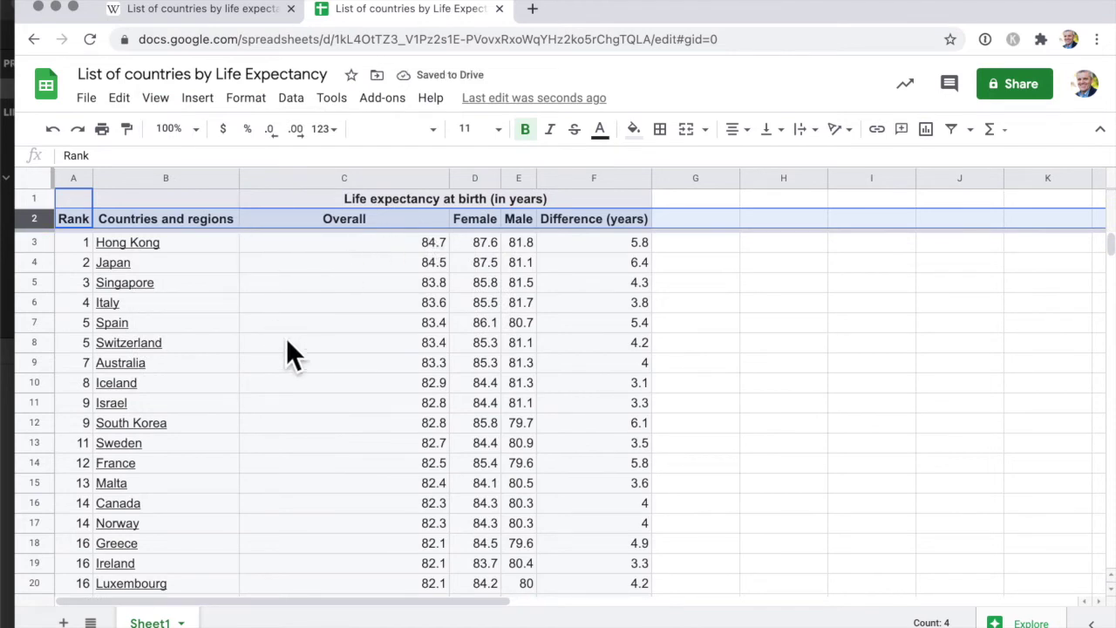
scroll(289, 342, down, 4)
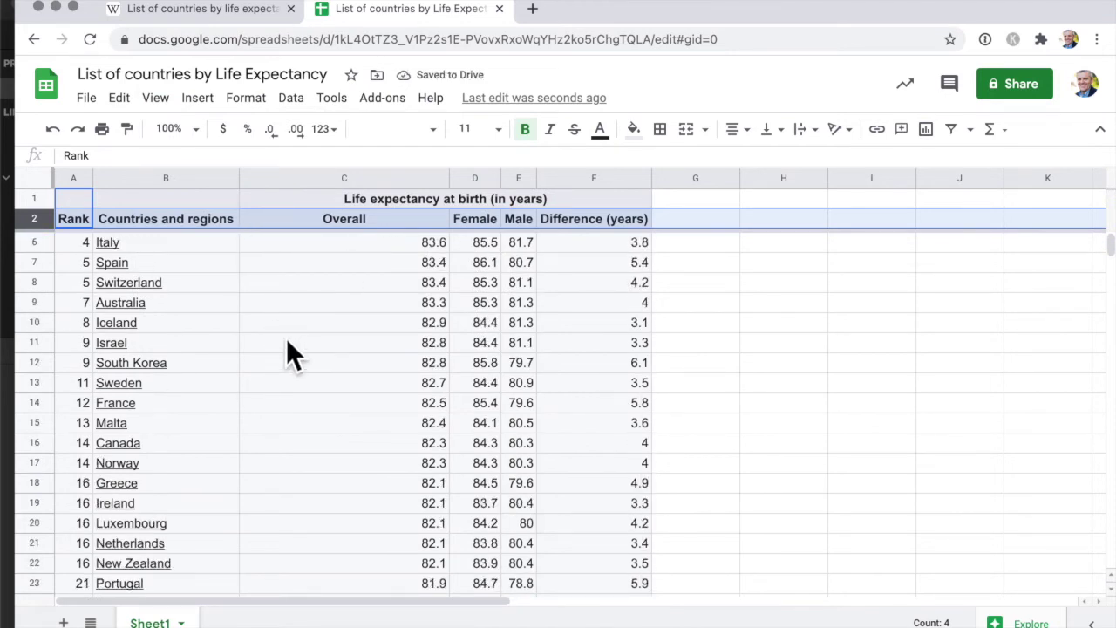
scroll(287, 342, down, 5)
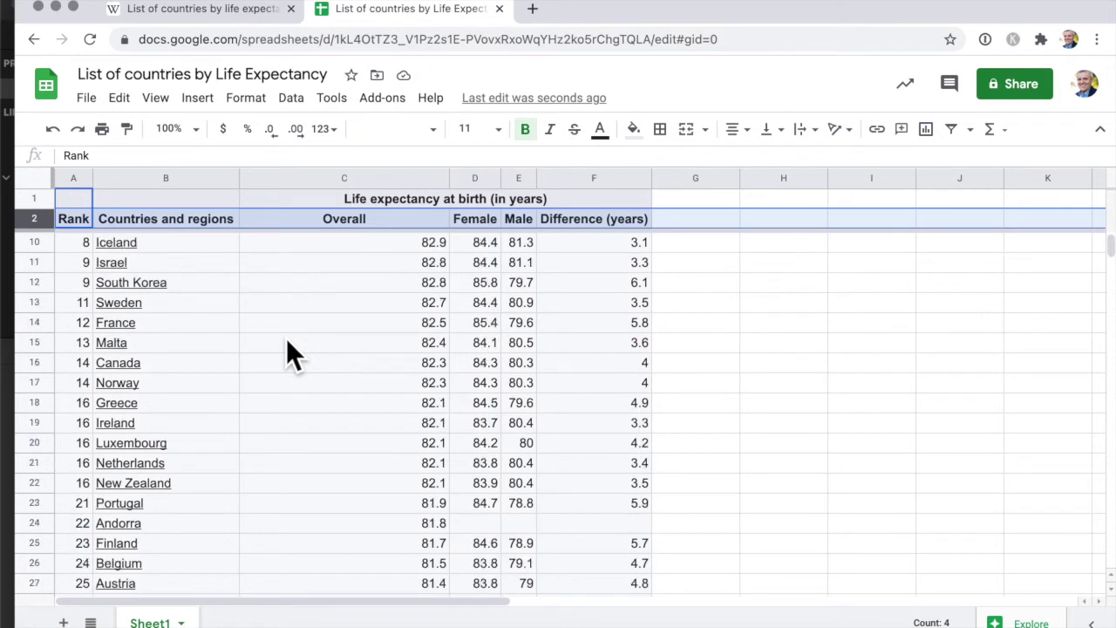
scroll(288, 353, up, 9)
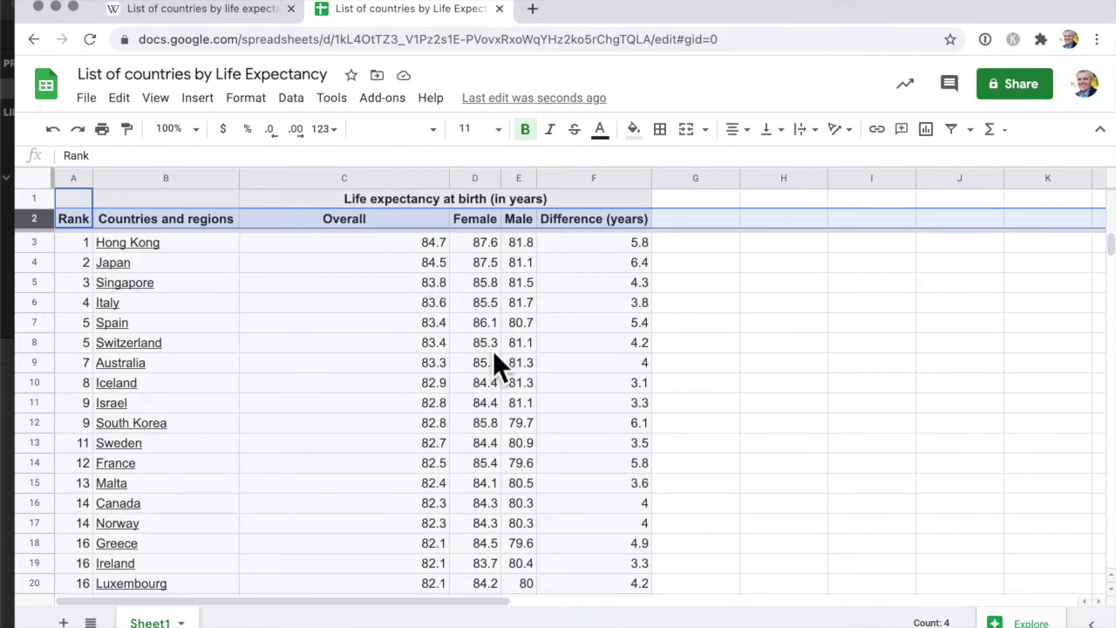
Step: Freeze the columns up to column B so the ranks and the countries and regions stay fixed
scroll(493, 351, right, 2)
scroll(493, 349, left, 2)
click(199, 182)
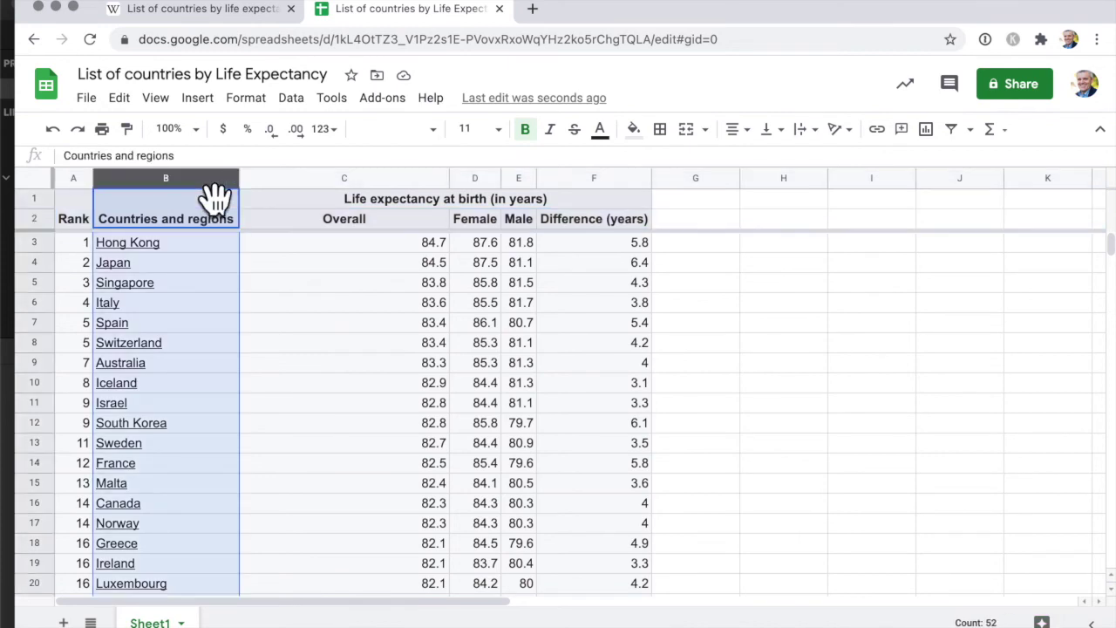
click(157, 97)
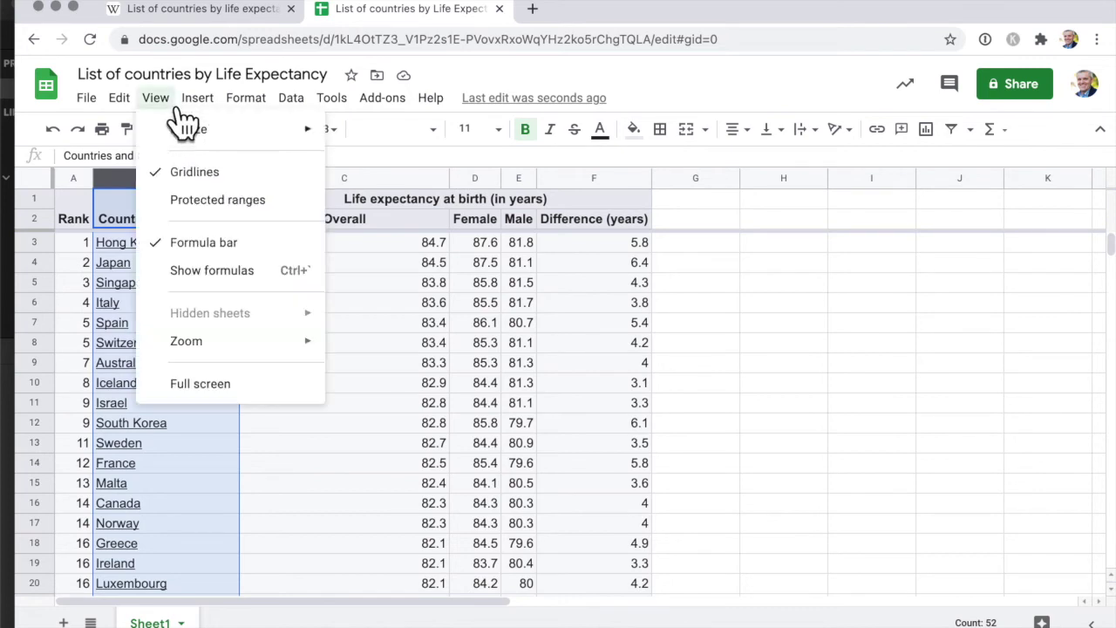
mouse_move(211, 141)
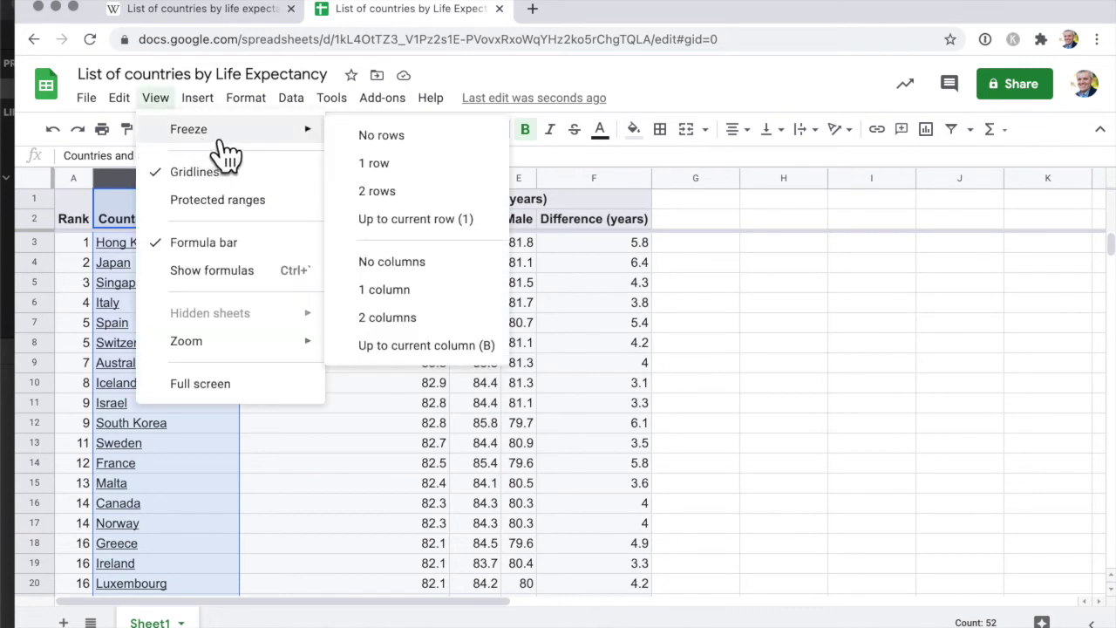
click(482, 349)
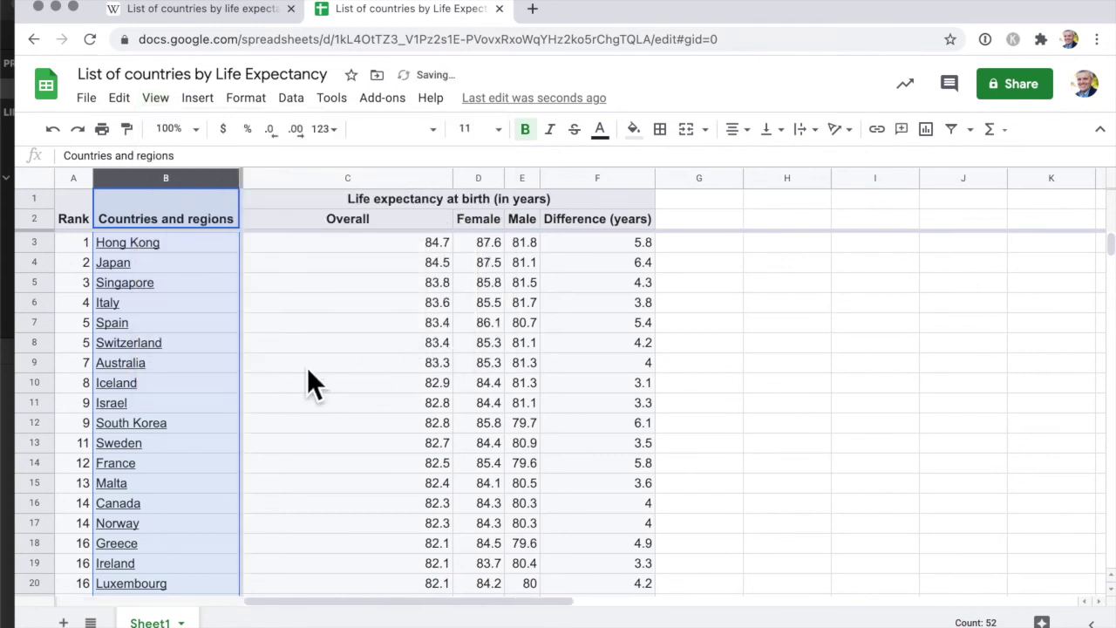
Step: Check the frozen columns by moving the cell selection from C6 across row 6 past the table and partway back
click(378, 307)
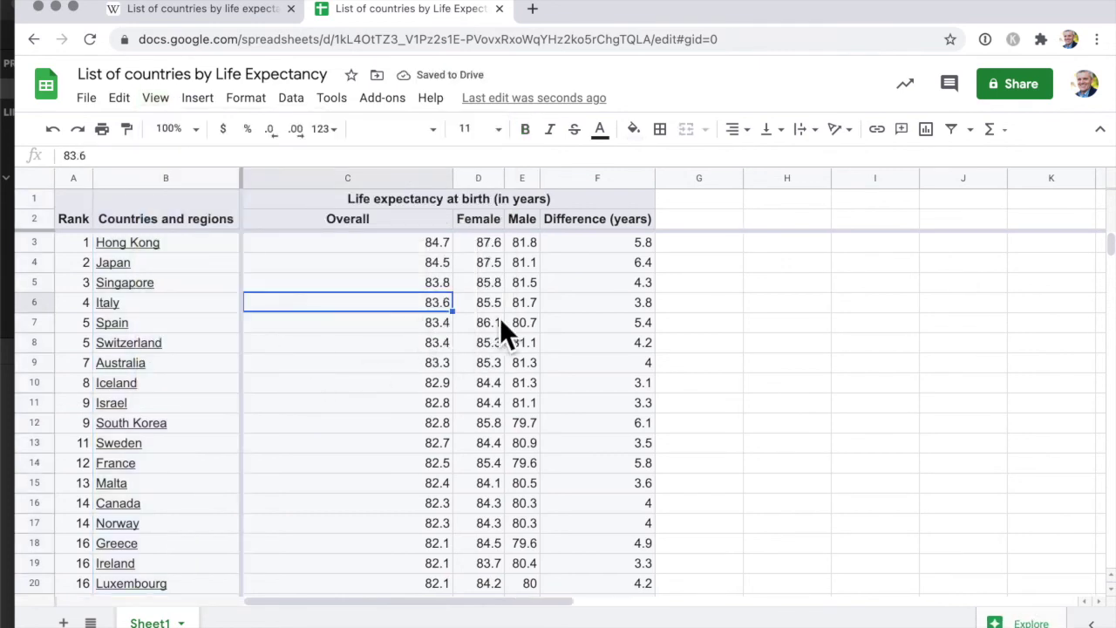
key(Right)
key(Right)
key(Right)
key(Right)
key(Right)
key(Right)
key(Right)
key(Right)
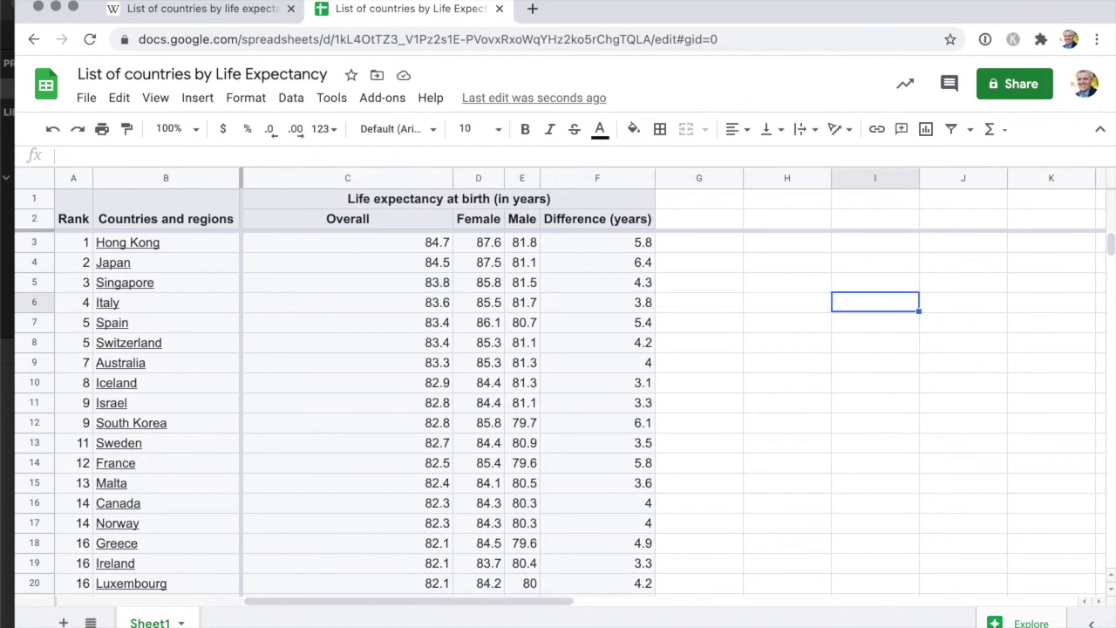
key(Right)
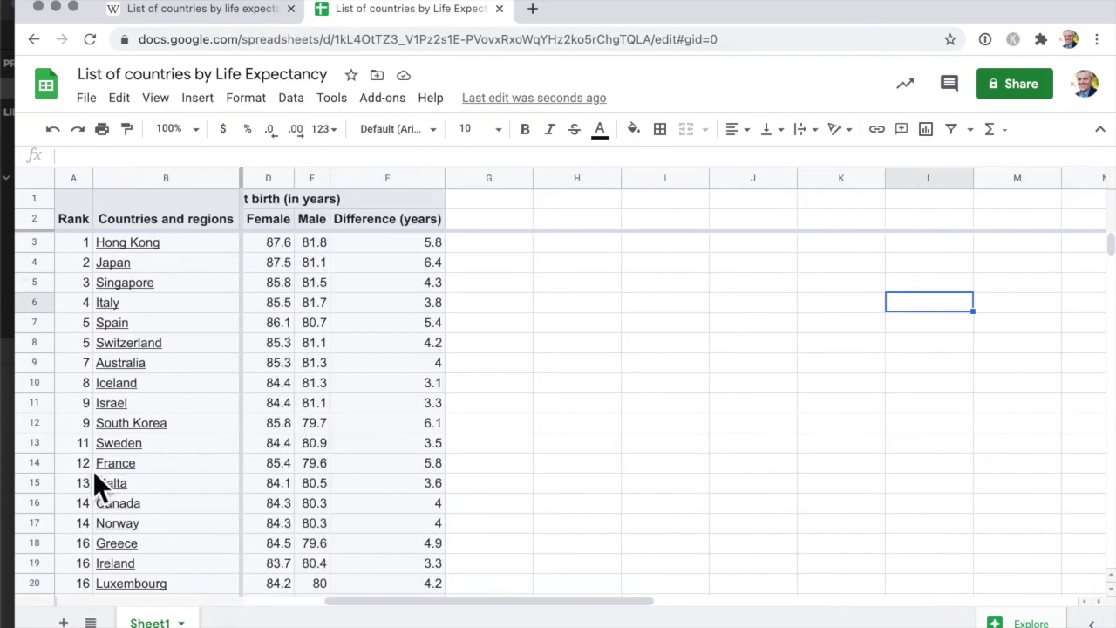
key(Left)
key(Left)
key(Left)
key(Left)
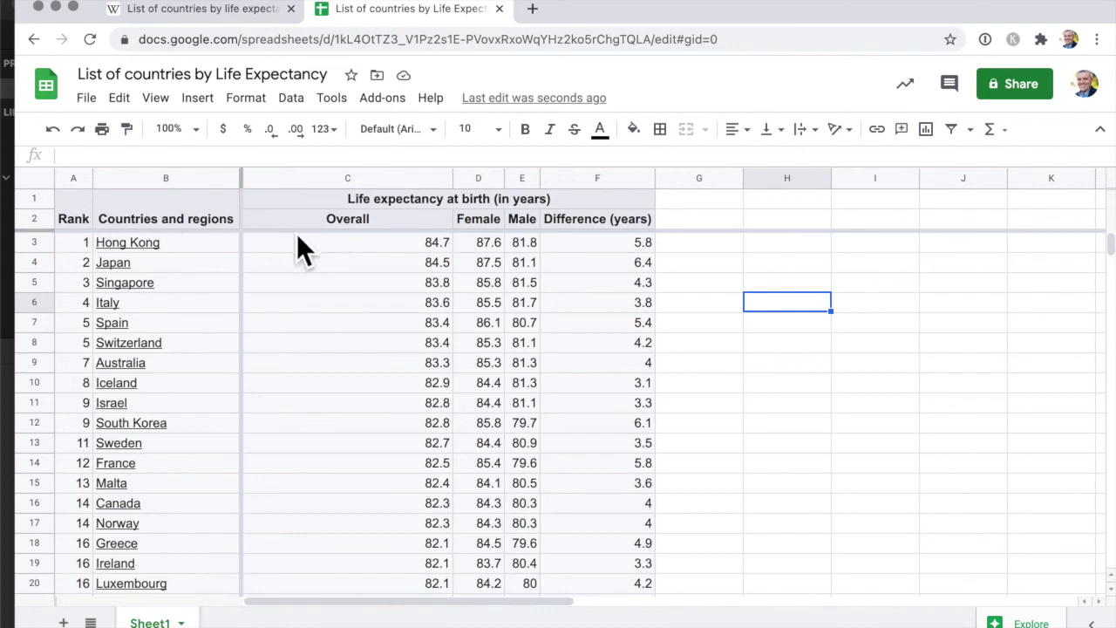
Step: Unfreeze all rows and columns in the sheet by setting the freeze to no rows and no columns
mouse_move(194, 505)
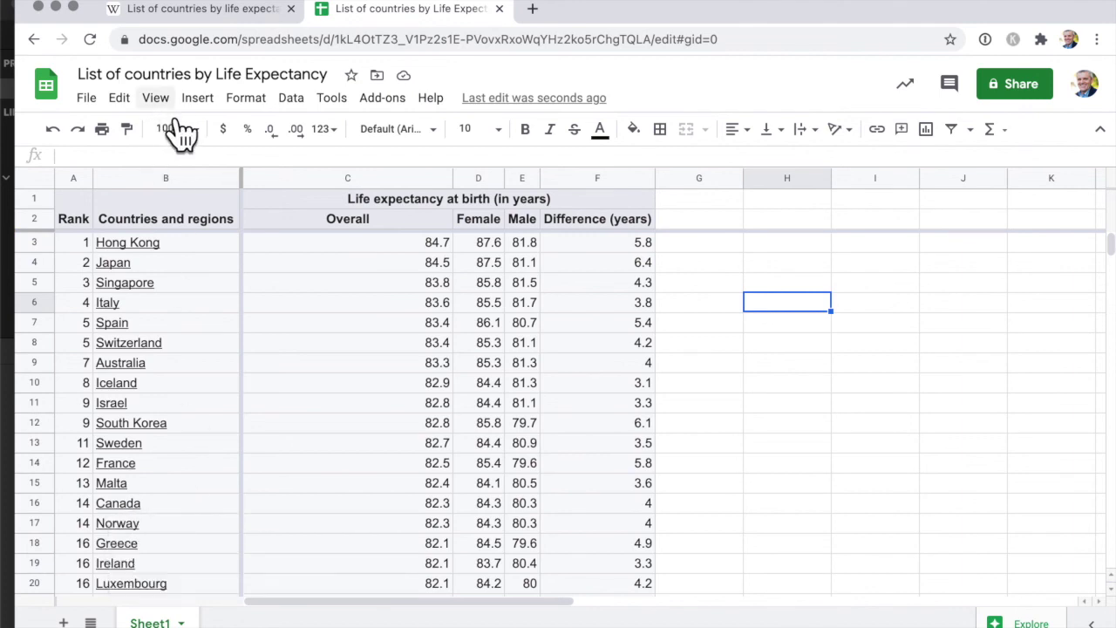
click(155, 97)
mouse_move(183, 132)
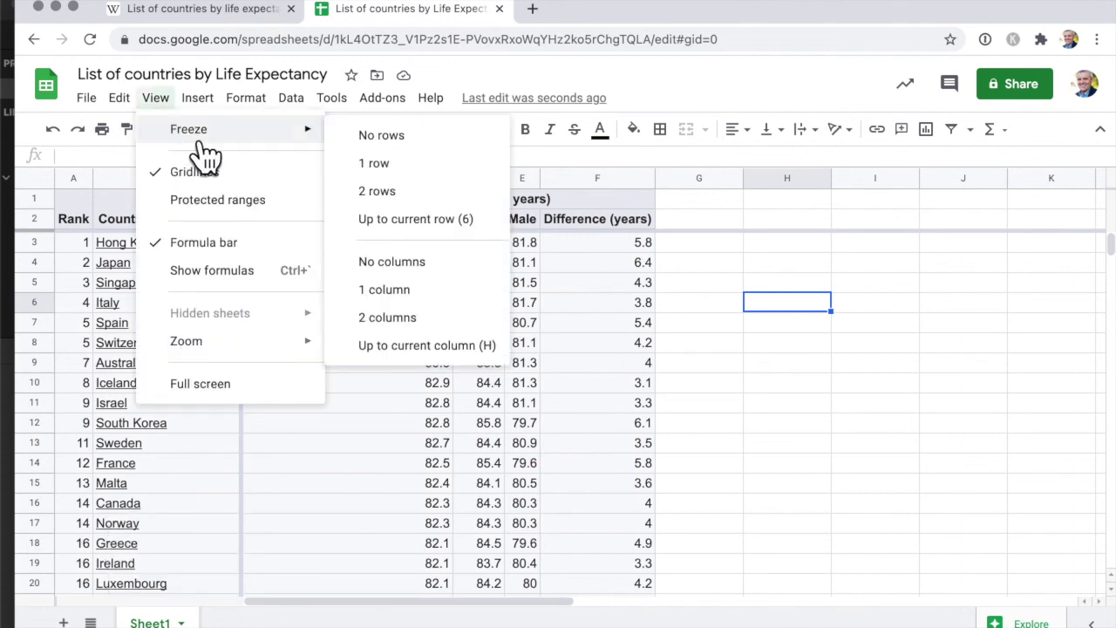
click(433, 140)
click(167, 105)
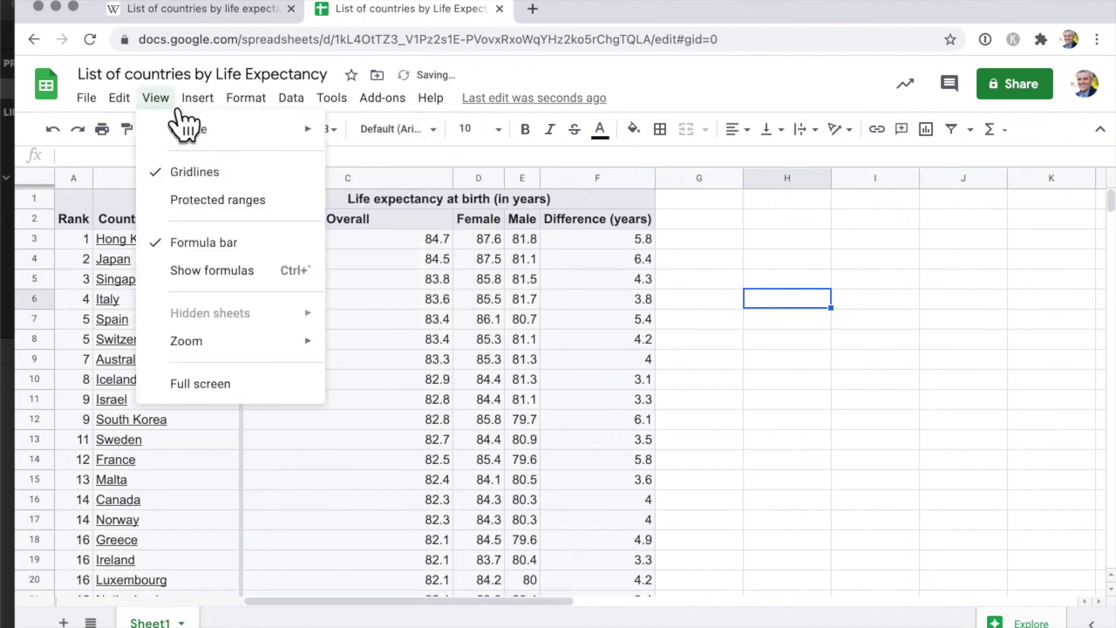
mouse_move(225, 140)
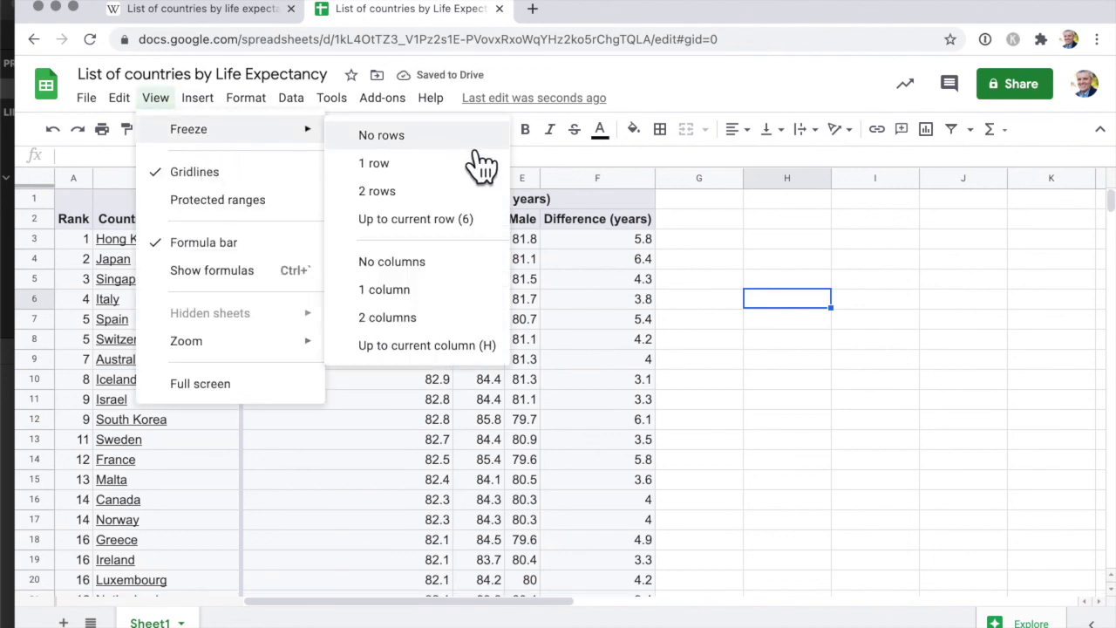
click(422, 263)
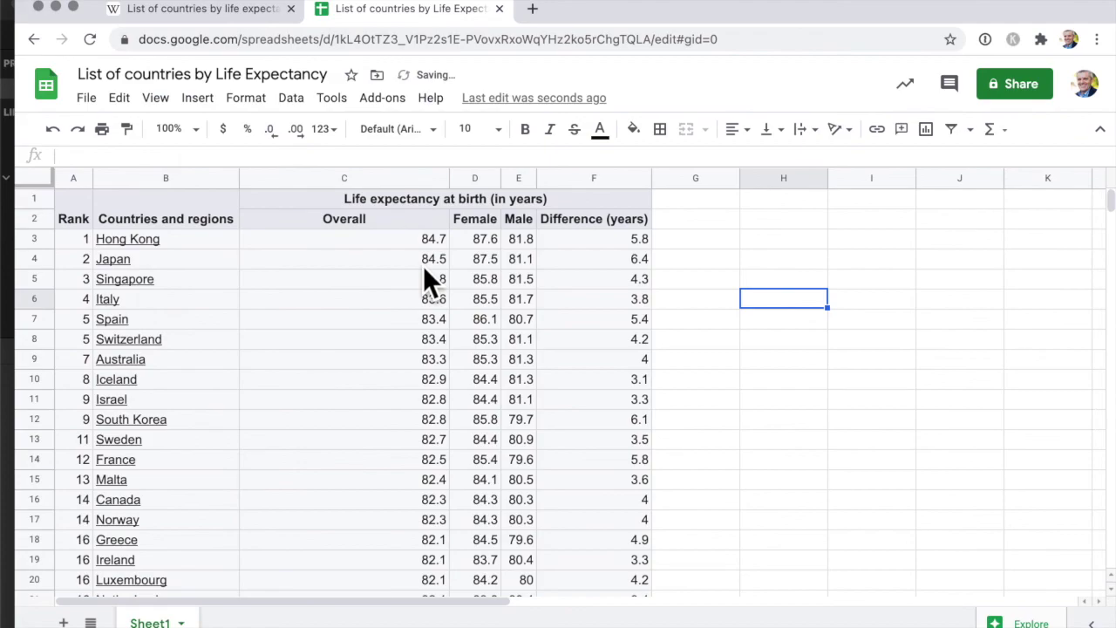